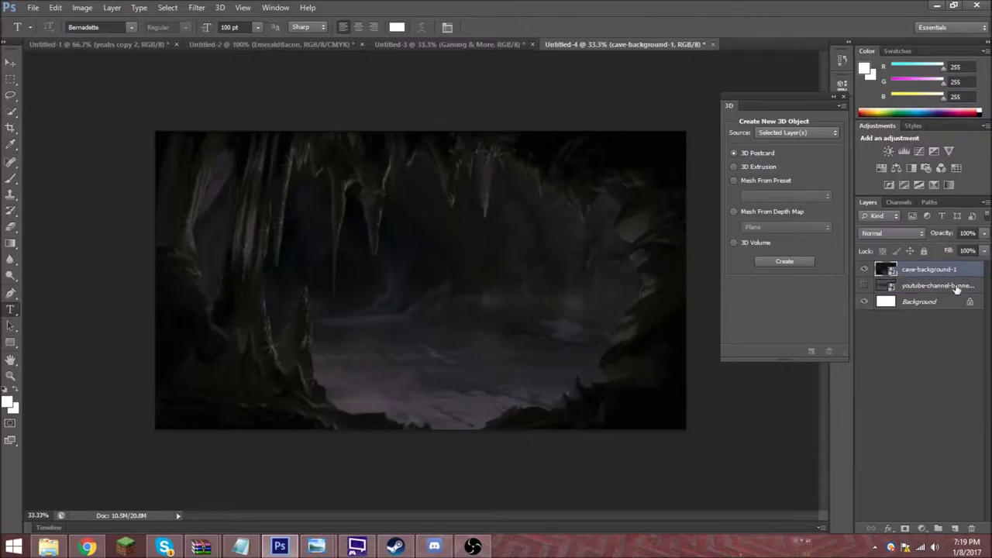
# Select the cave background layer, briefly comparing it against the banner template layer.
pyautogui.click(957, 288)
pyautogui.click(930, 269)
pyautogui.click(864, 269)
pyautogui.keyDown('alt'); pyautogui.click(864, 285); pyautogui.keyUp('alt')
pyautogui.keyDown('alt'); pyautogui.click(864, 285); pyautogui.keyUp('alt')
# Add a 300 pt text layer reading 'xCarmesi' on the canvas.
pyautogui.click(338, 280)
pyautogui.doubleClick(227, 27)
pyautogui.write('300')
pyautogui.press('Return')
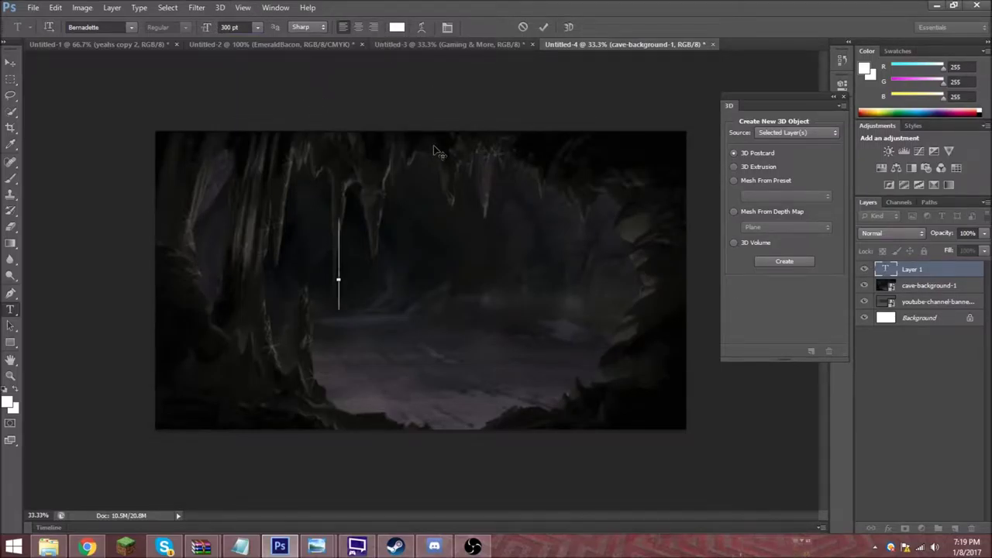
pyautogui.write('xCarmesi')
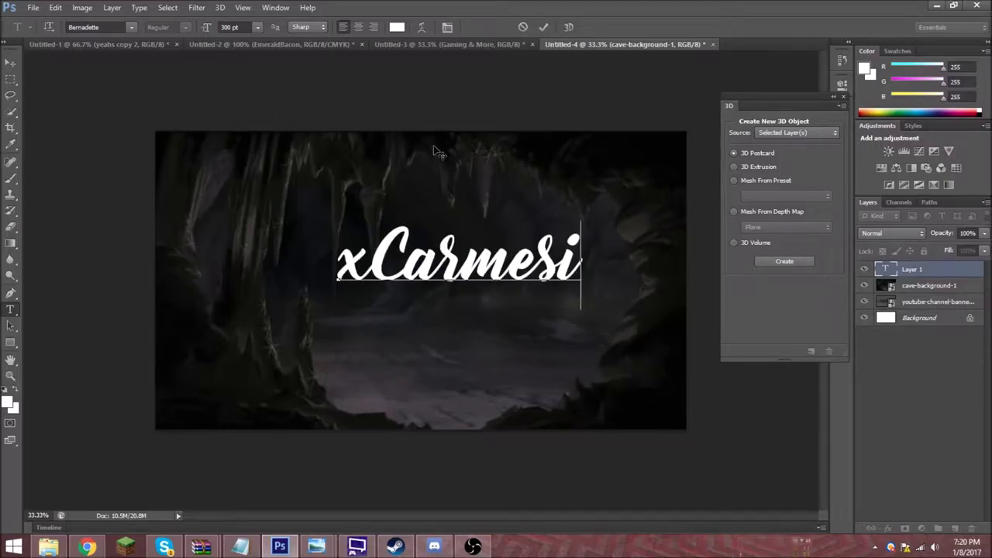
# Move the xCarmesi title to the centre of the banner.
pyautogui.moveTo(549, 225); pyautogui.dragTo(514, 242)
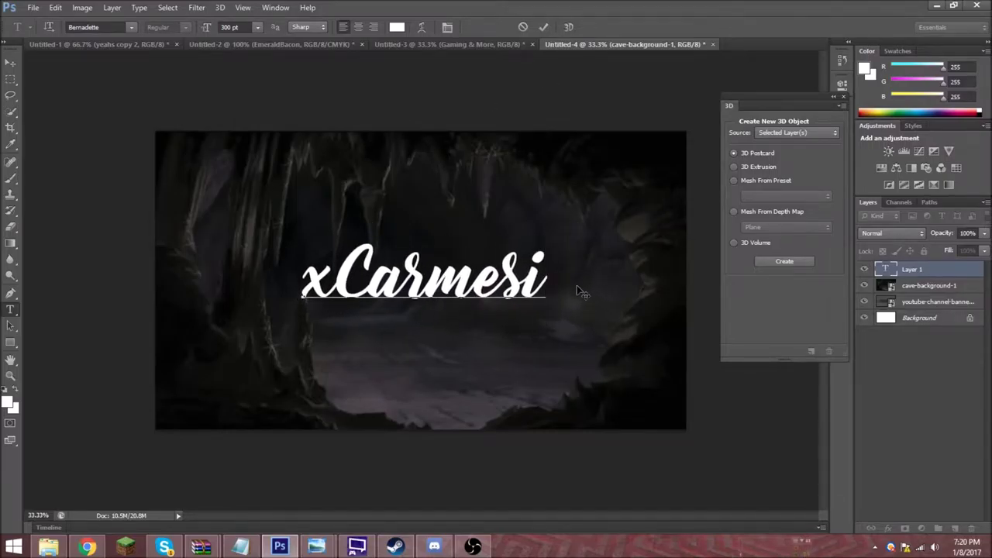
pyautogui.moveTo(552, 294); pyautogui.dragTo(565, 290)
pyautogui.rightClick(926, 269)
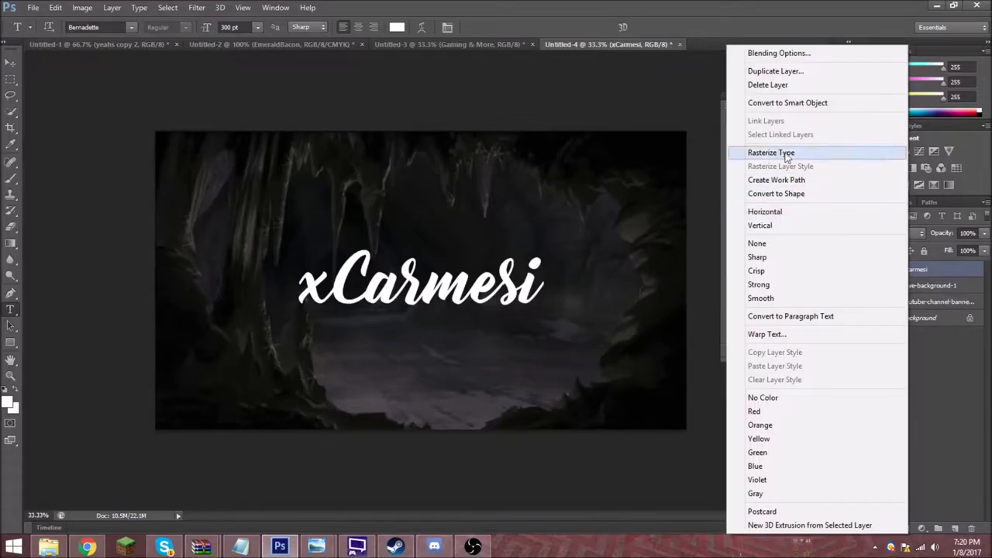
# Give the xCarmesi title a Bevel & Emboss with 439% depth.
pyautogui.click(756, 48)
pyautogui.click(562, 157)
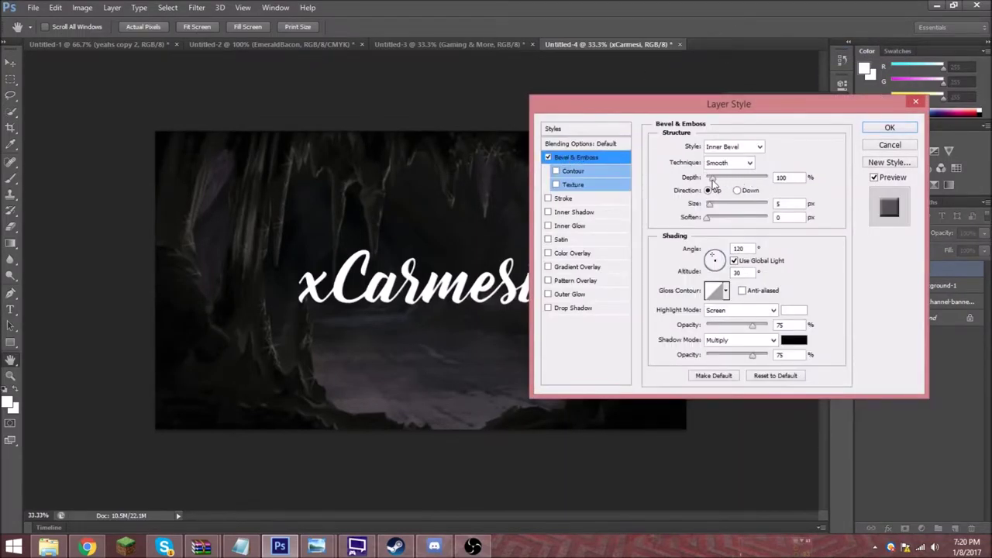
pyautogui.moveTo(730, 180); pyautogui.dragTo(713, 203)
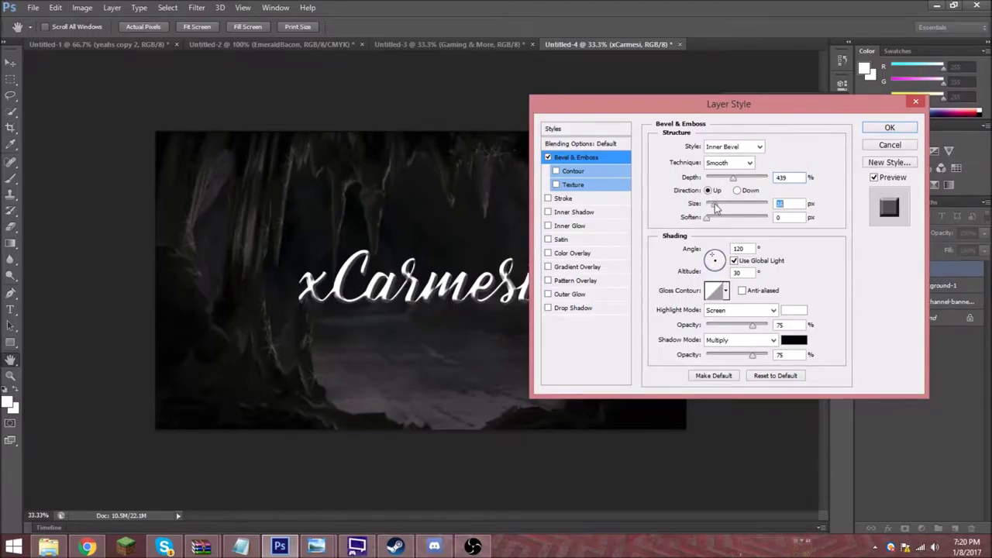
# Add a 13 px black outline stroke at 59% opacity, and enable Inner Shadow.
pyautogui.click(573, 171)
pyautogui.click(571, 185)
pyautogui.moveTo(764, 192); pyautogui.dragTo(738, 191)
pyautogui.moveTo(705, 147); pyautogui.dragTo(727, 149)
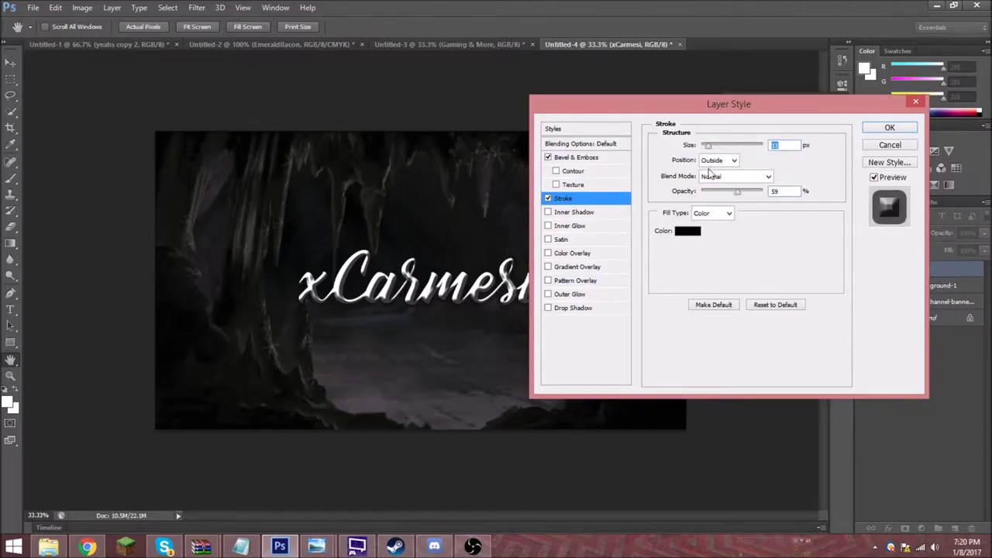
pyautogui.click(568, 213)
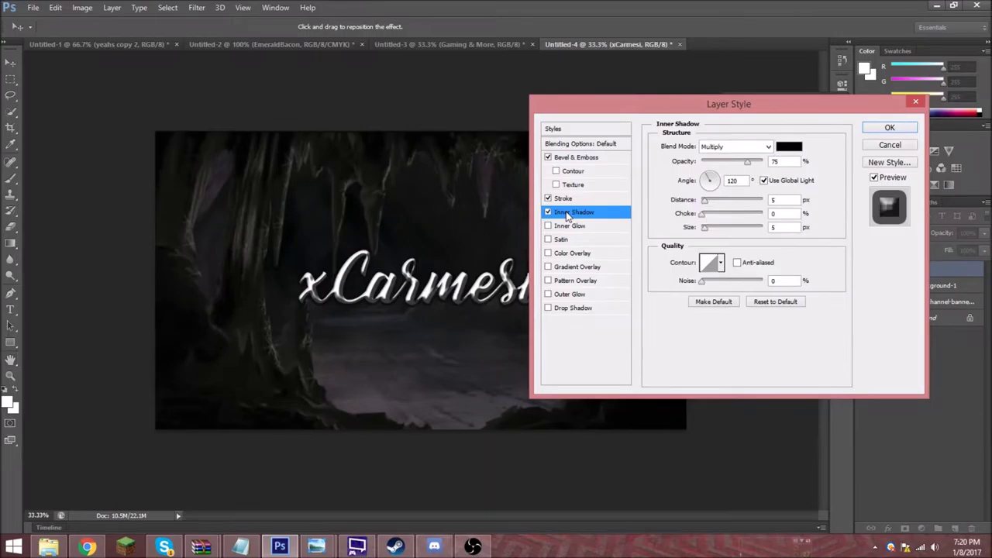
# Set Inner Shadow to about 49% opacity, add Inner Glow and a 13 px Drop Shadow.
pyautogui.moveTo(743, 165); pyautogui.dragTo(731, 165)
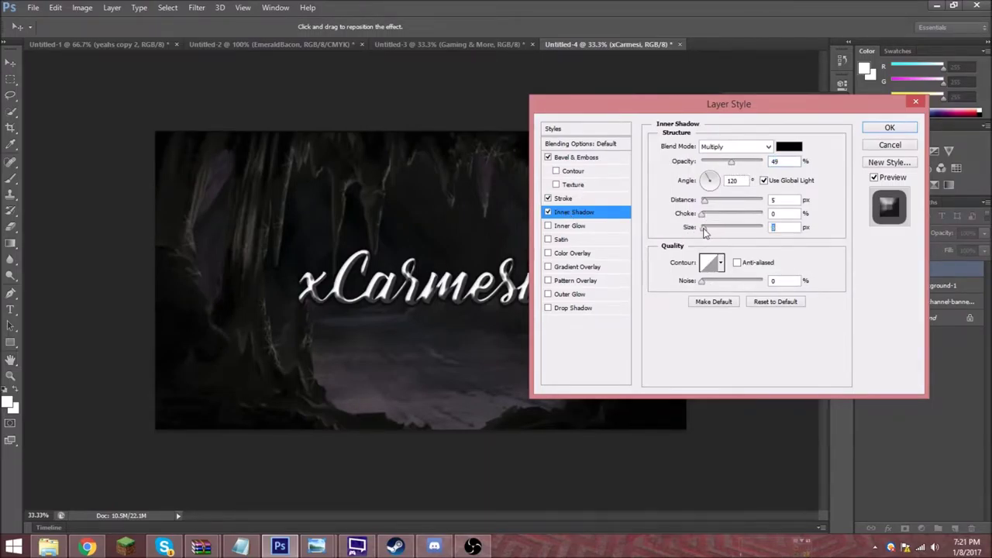
pyautogui.click(610, 227)
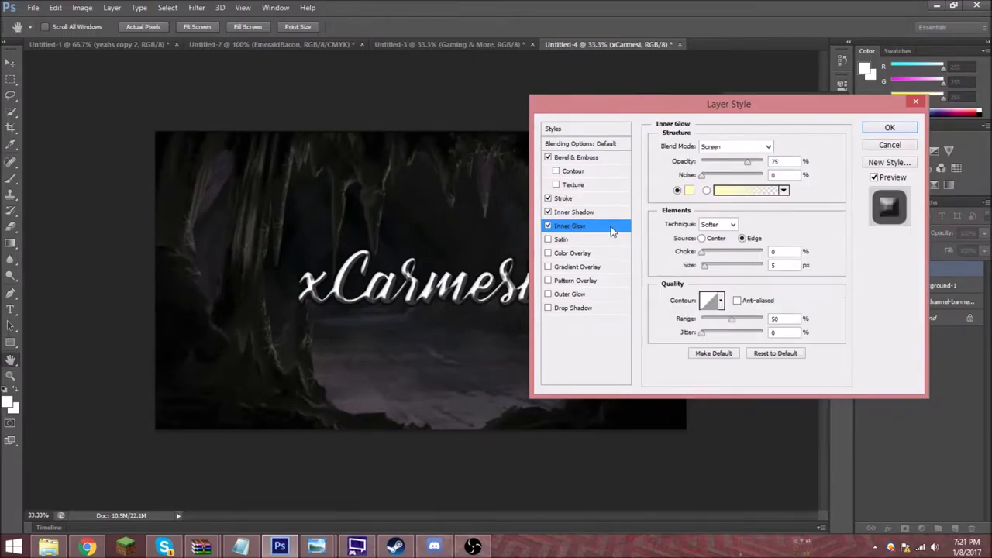
pyautogui.click(573, 308)
pyautogui.moveTo(706, 231); pyautogui.dragTo(725, 234)
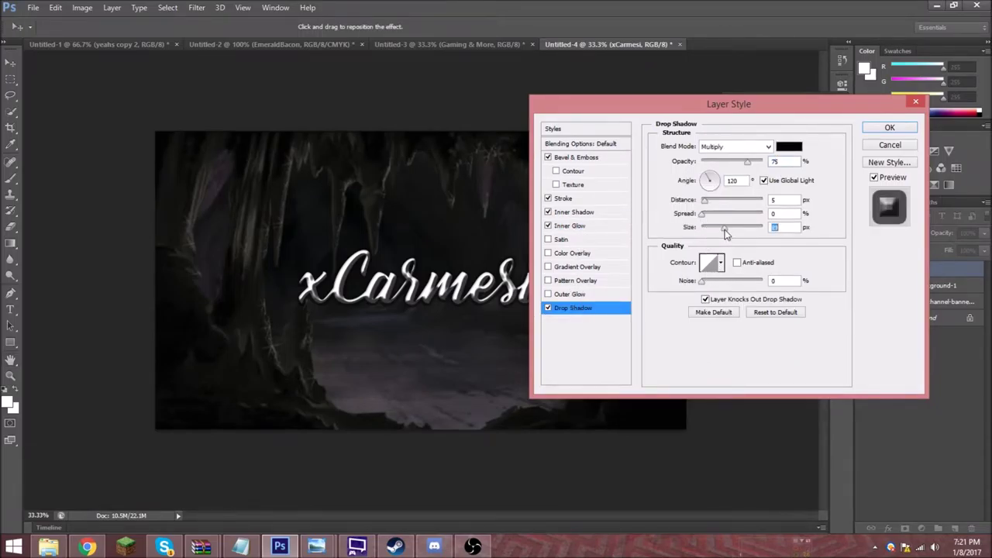
# Add a red (#f50814) Outer Glow to the title and enlarge its size.
pyautogui.click(600, 294)
pyautogui.click(690, 190)
pyautogui.click(501, 117)
pyautogui.moveTo(501, 117); pyautogui.dragTo(759, 133)
pyautogui.click(717, 166)
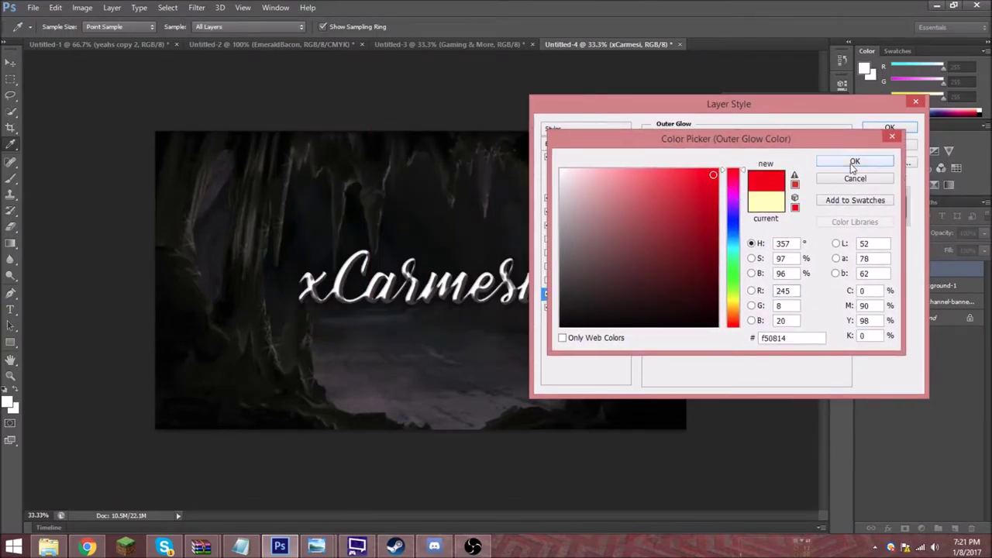
pyautogui.click(853, 157)
pyautogui.moveTo(720, 253); pyautogui.dragTo(726, 253)
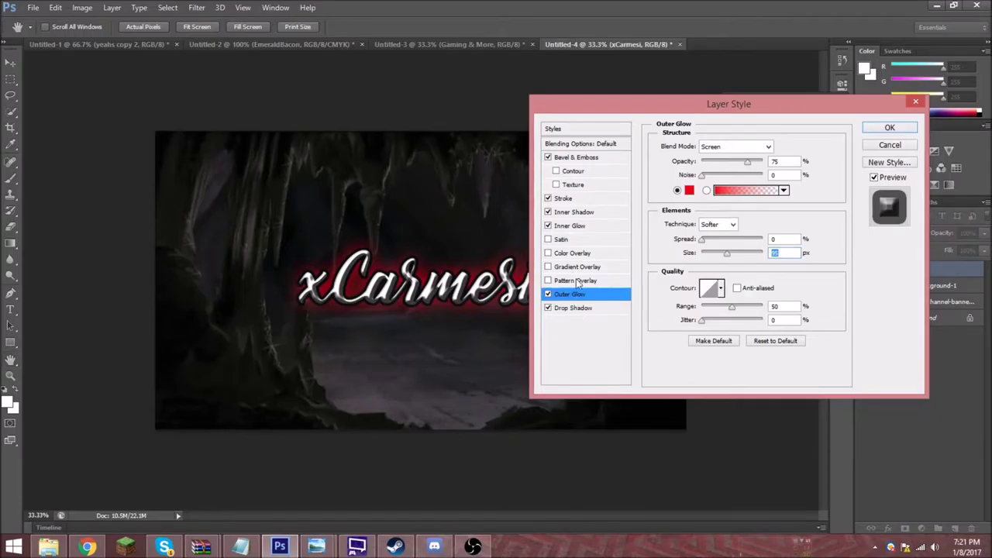
# Add a Pattern Overlay using the grey texture pattern to the title.
pyautogui.click(575, 280)
pyautogui.click(740, 189)
pyautogui.click(681, 226)
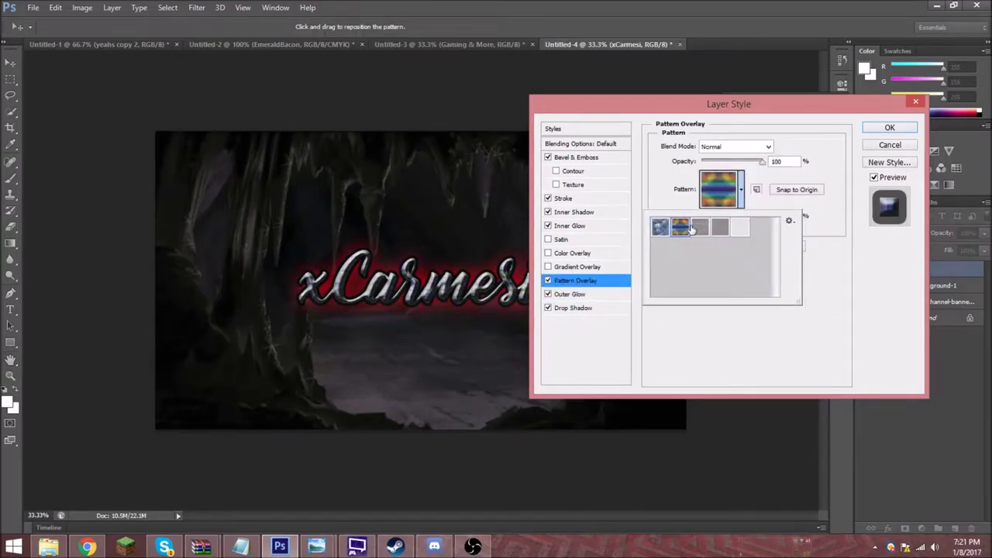
pyautogui.click(699, 226)
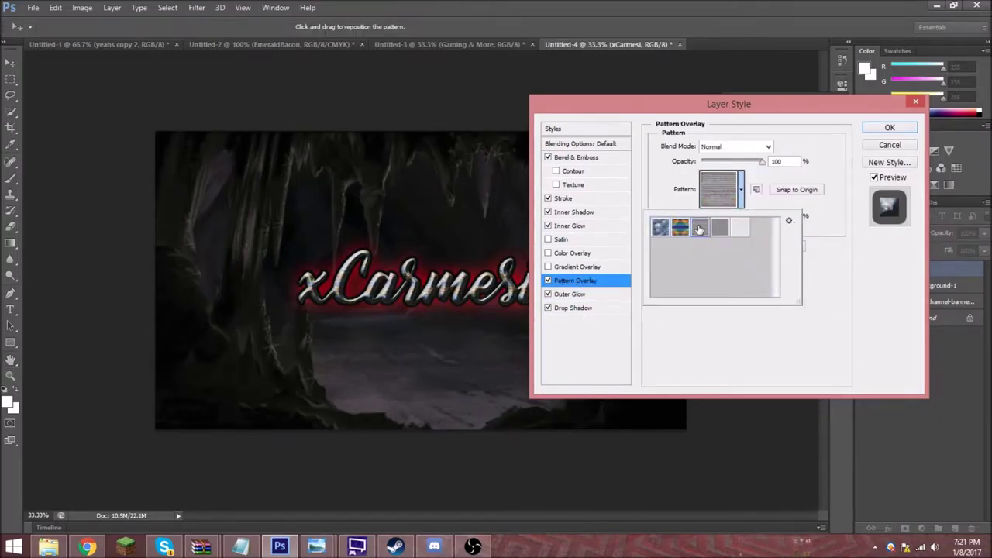
pyautogui.click(736, 343)
# Add a Gradient Overlay, settling on the orange-yellow gold preset after trying others.
pyautogui.click(578, 267)
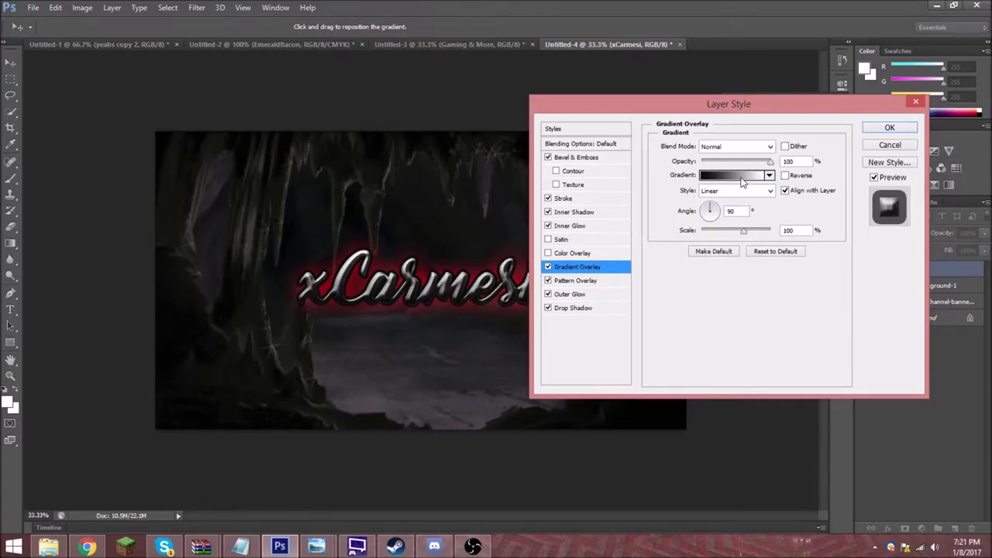
pyautogui.click(741, 175)
pyautogui.click(293, 161)
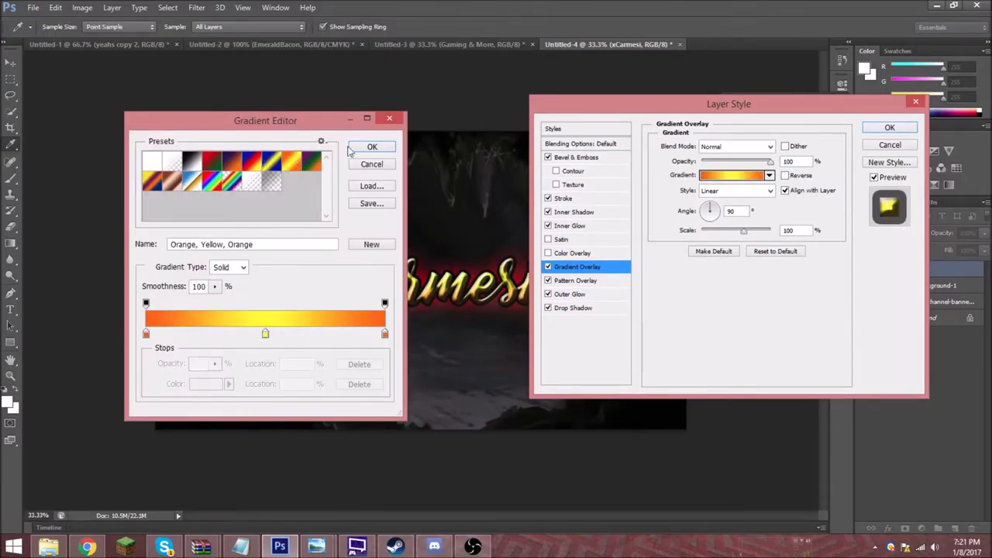
pyautogui.click(389, 117)
pyautogui.click(769, 175)
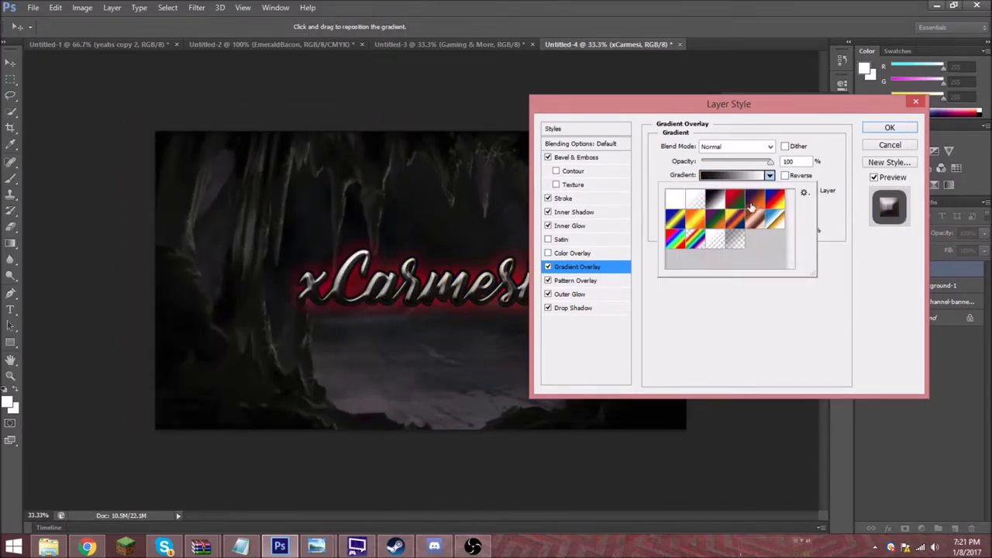
pyautogui.click(775, 221)
pyautogui.click(756, 223)
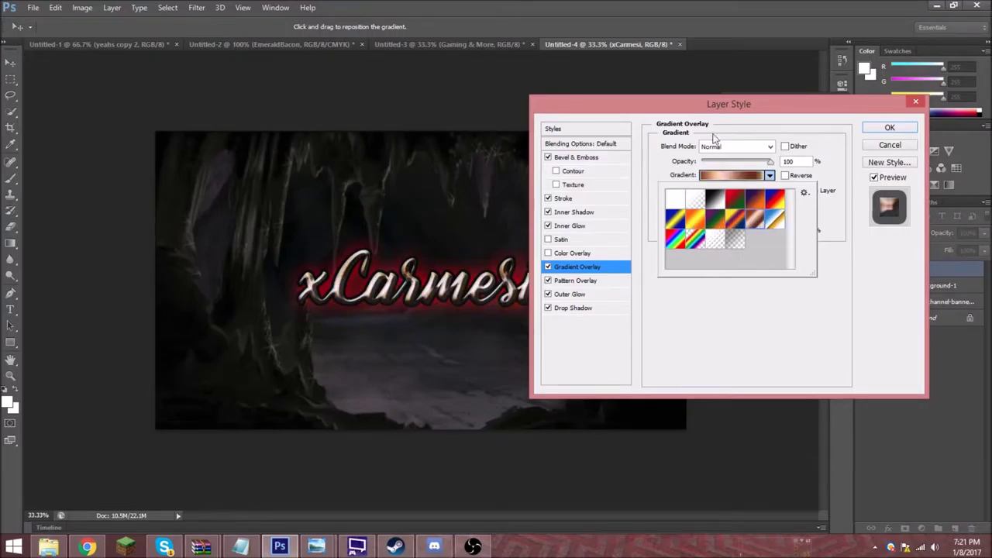
pyautogui.click(775, 220)
pyautogui.click(716, 200)
pyautogui.click(772, 206)
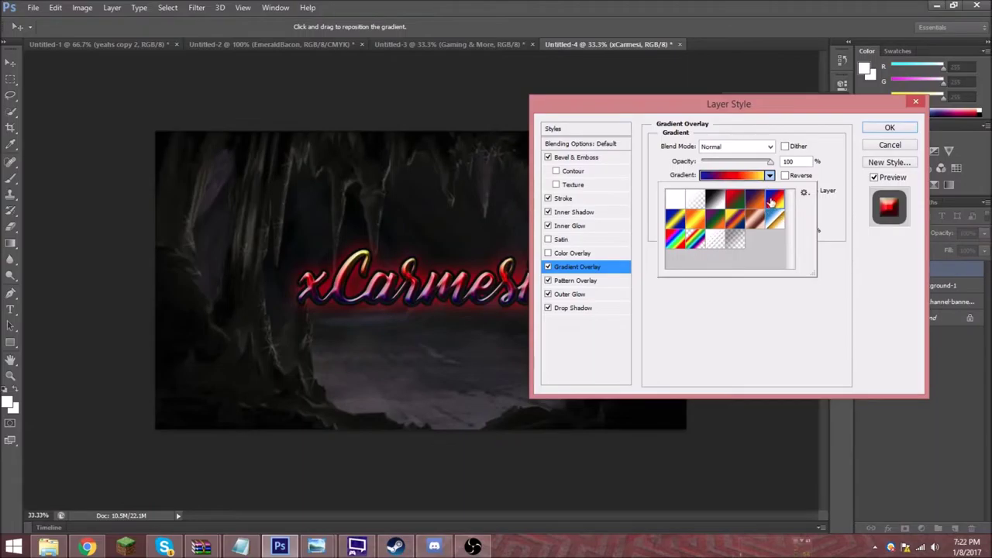
pyautogui.click(695, 222)
# Leave Color Overlay off, add Satin, and apply the title's layer styles.
pyautogui.moveTo(728, 103); pyautogui.dragTo(745, 108)
pyautogui.click(597, 258)
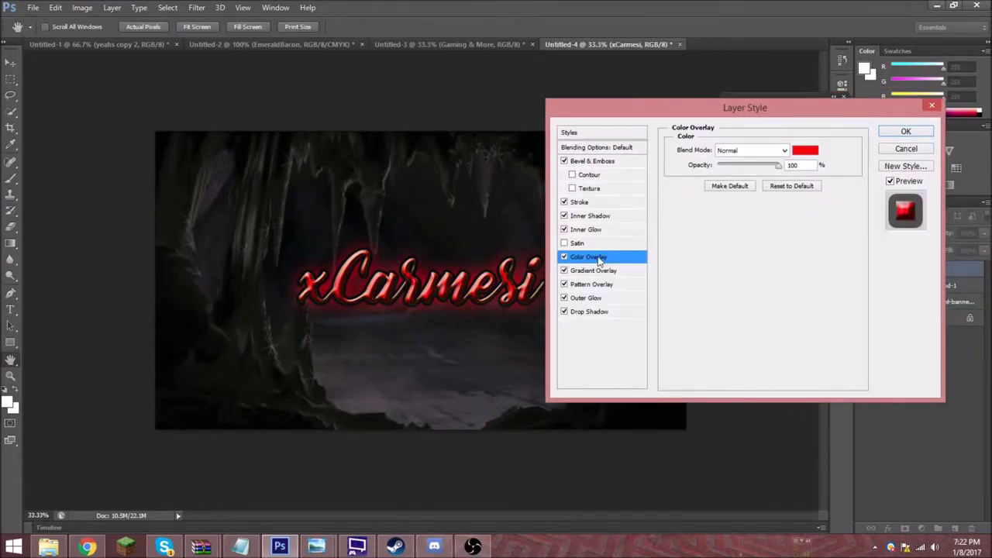
pyautogui.click(563, 257)
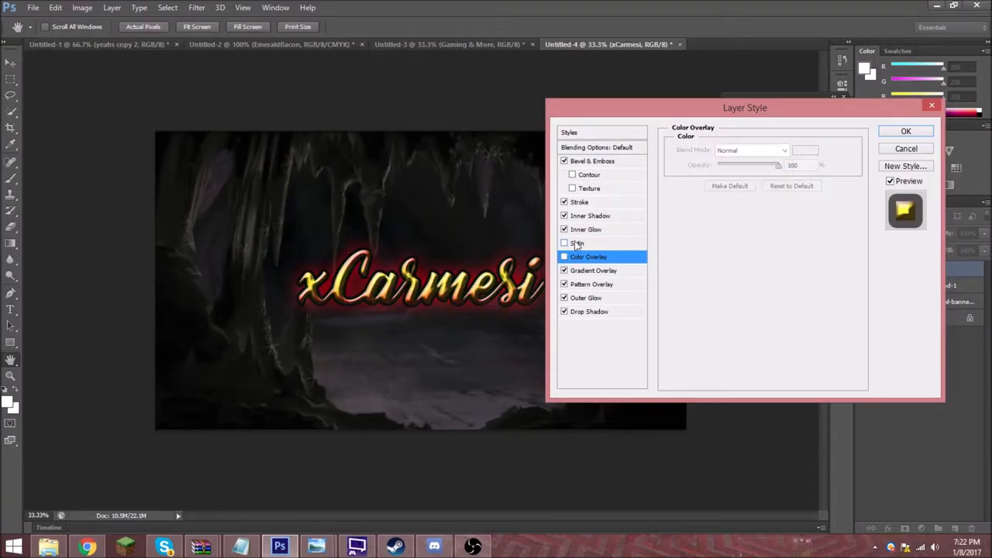
pyautogui.click(576, 245)
pyautogui.click(906, 131)
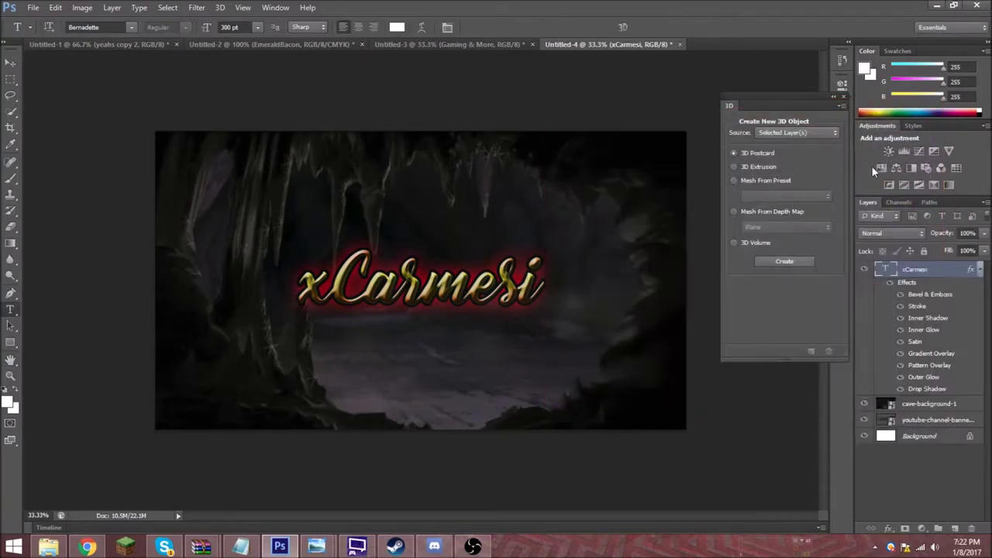
# Add the 100 pt subtitle 'Gamplays, Montages, and more!' just below the xCarmesi title.
pyautogui.click(346, 353)
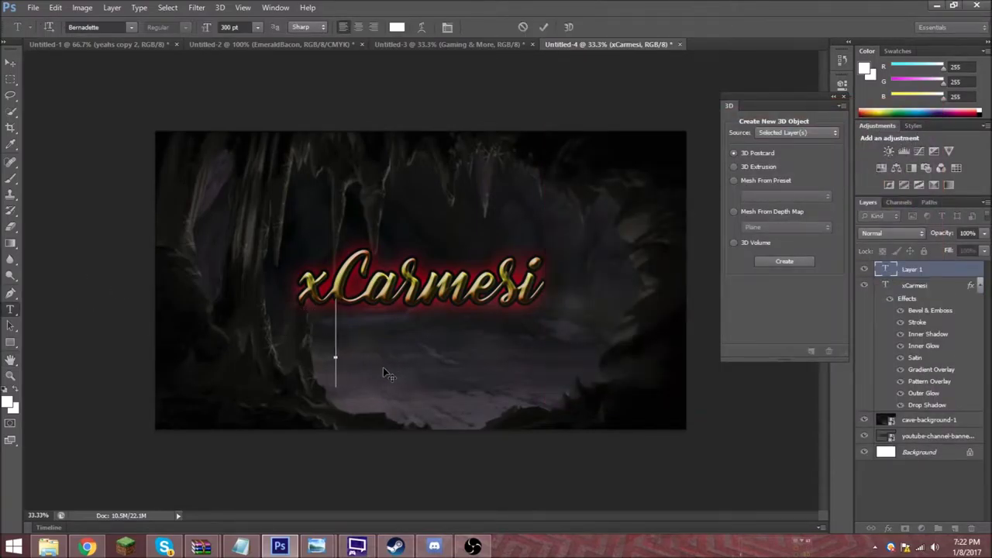
pyautogui.click(215, 28)
pyautogui.press('Return')
pyautogui.write('Gamplays')
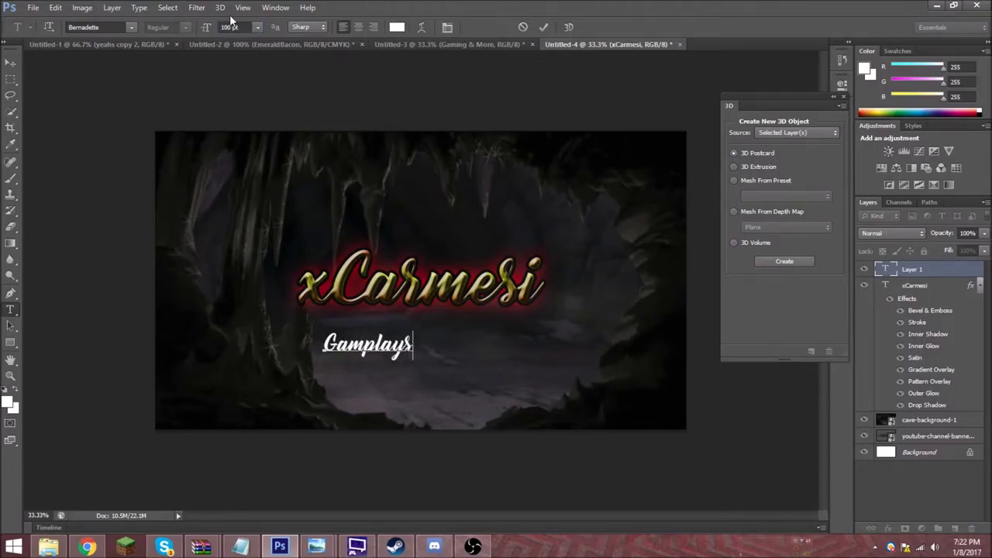
pyautogui.write(', Montages, and more!')
pyautogui.moveTo(616, 334); pyautogui.dragTo(595, 322)
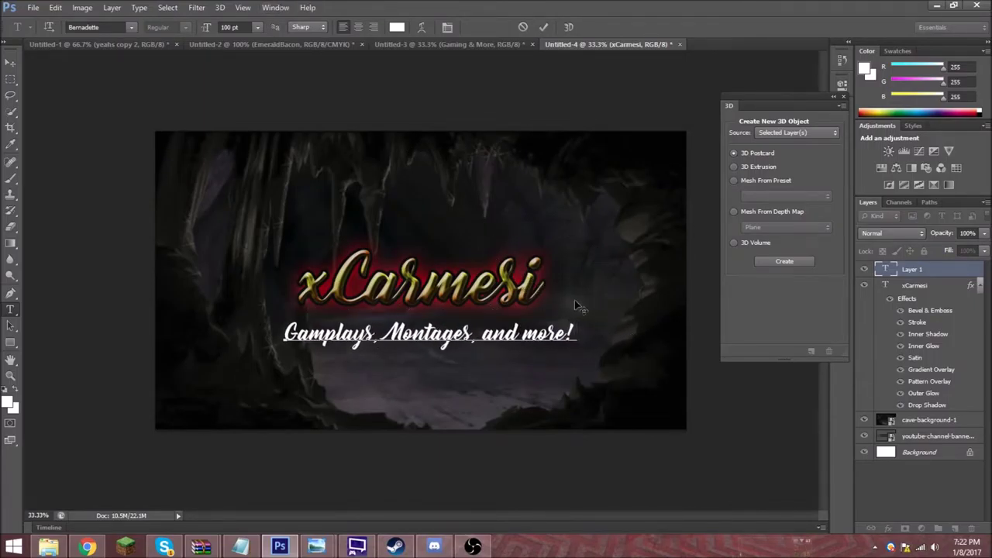
pyautogui.click(166, 547)
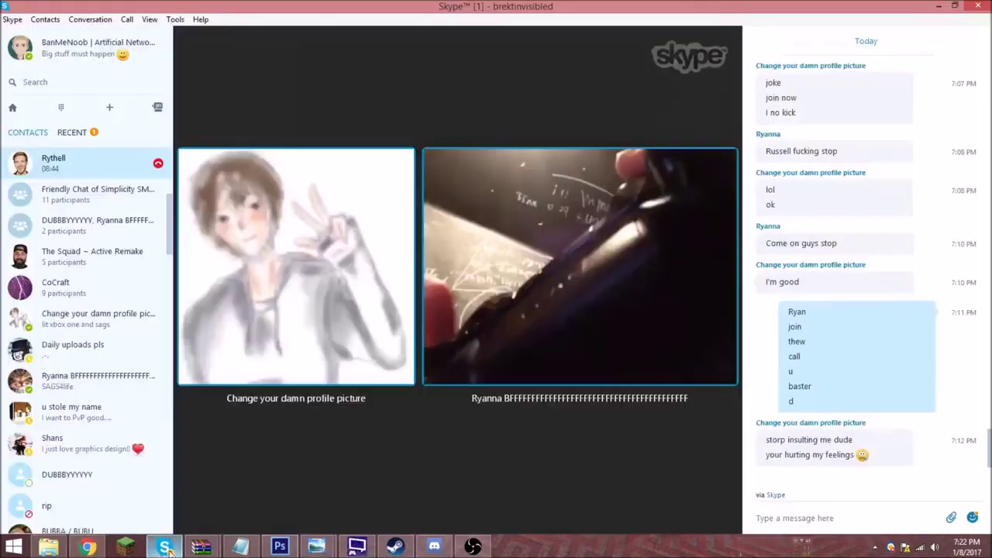
pyautogui.click(280, 546)
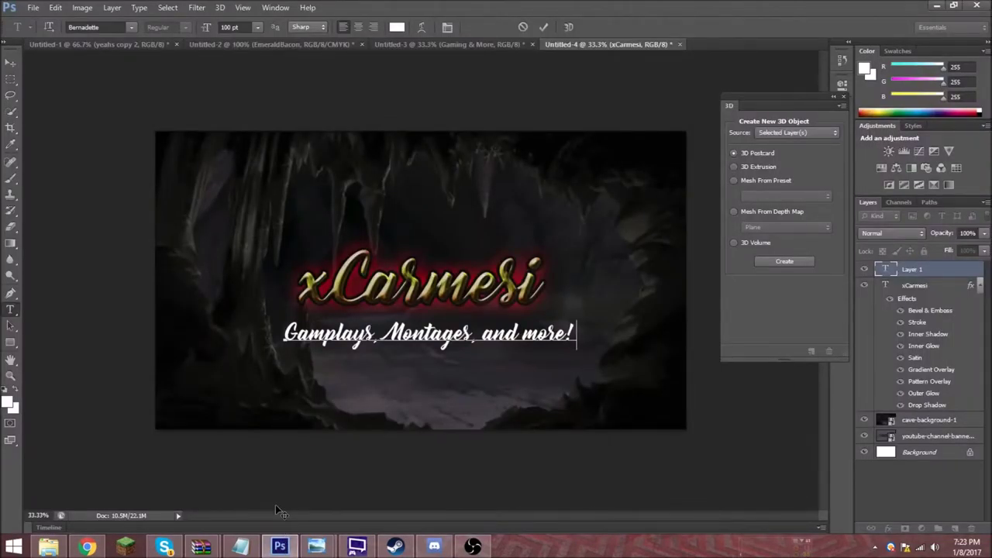
# Change the subtitle's font size to 115 pt and commit the text.
pyautogui.tripleClick(488, 327)
pyautogui.click(230, 27)
pyautogui.press('BackSpace')
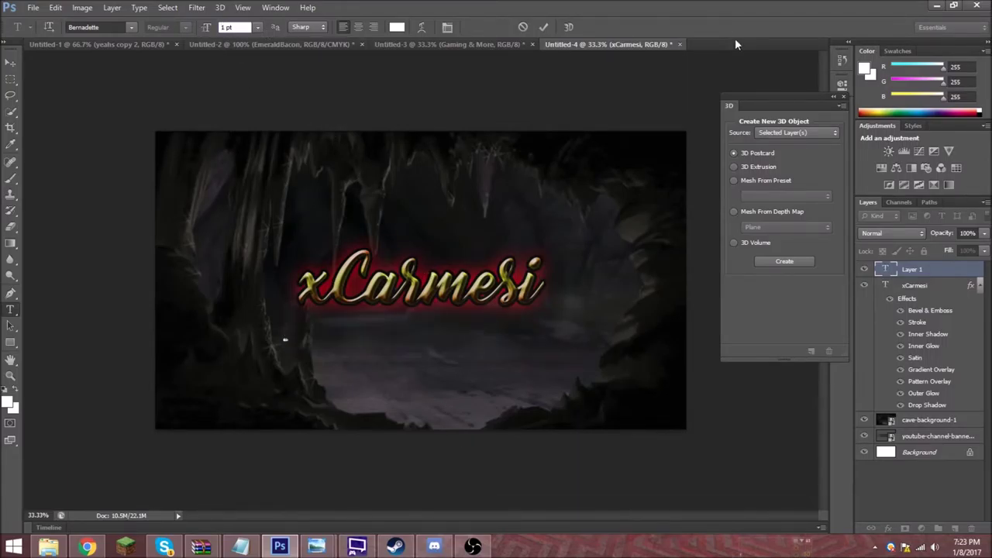
pyautogui.write('15')
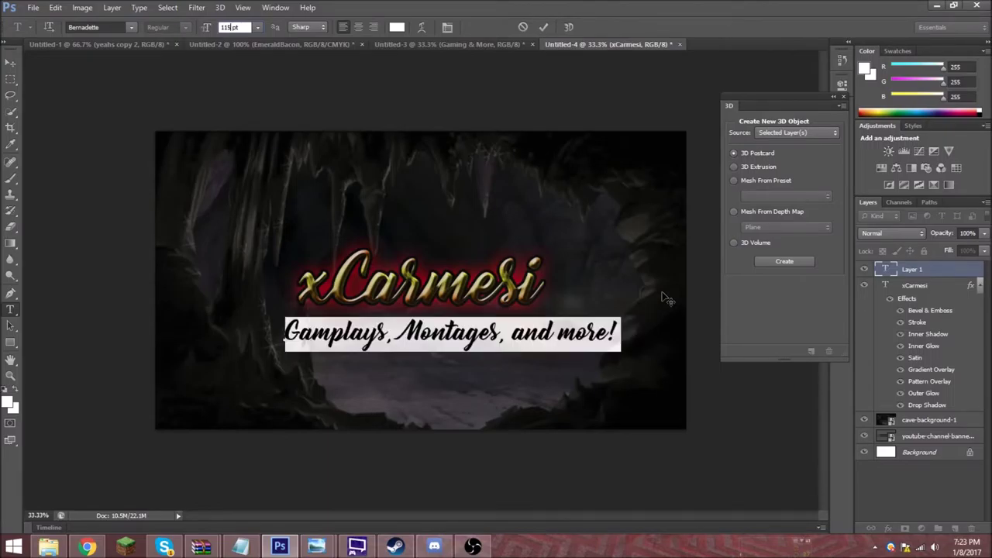
pyautogui.click(165, 546)
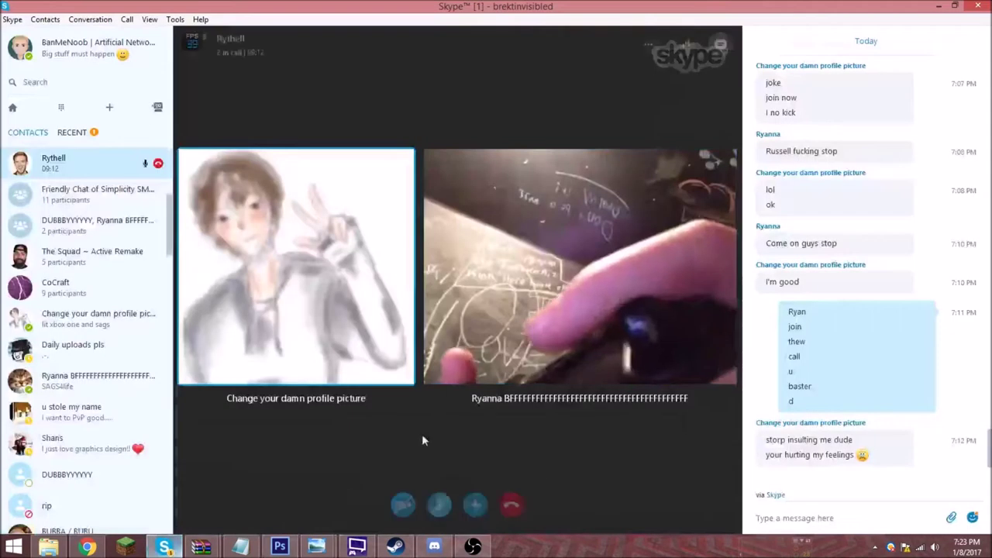
pyautogui.click(283, 546)
pyautogui.click(554, 307)
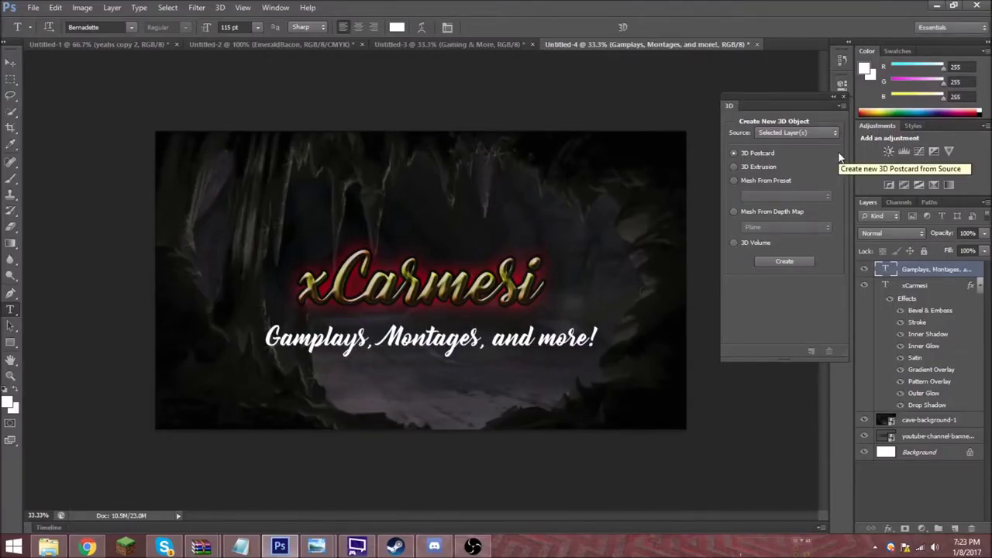
# Give the subtitle a larger Bevel & Emboss with Texture and Contour enabled.
pyautogui.rightClick(951, 272)
pyautogui.click(783, 52)
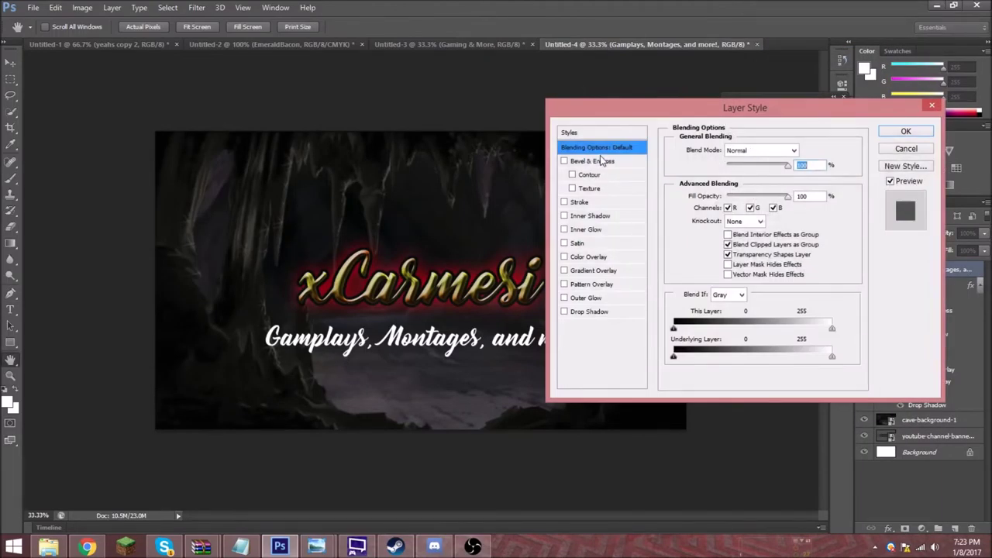
pyautogui.click(598, 161)
pyautogui.moveTo(728, 210); pyautogui.dragTo(732, 211)
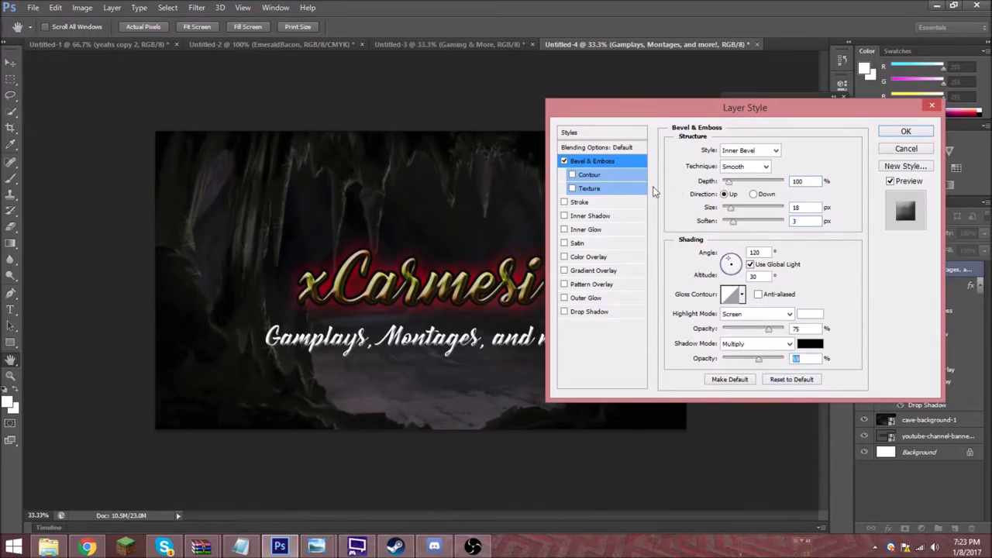
pyautogui.click(589, 189)
pyautogui.click(589, 174)
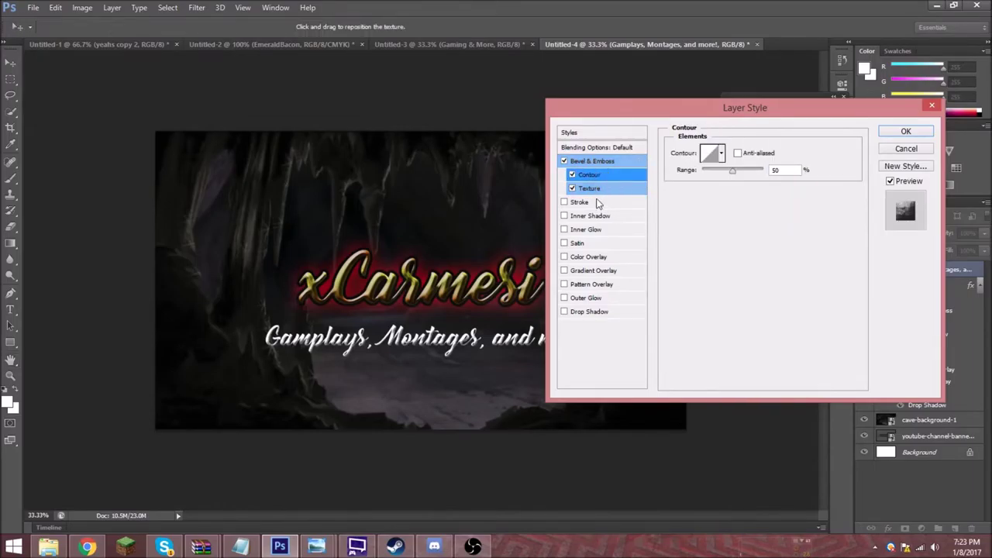
# Add a thin 3 px stroke, Inner Shadow and a pale yellow Inner Glow to the subtitle.
pyautogui.click(582, 202)
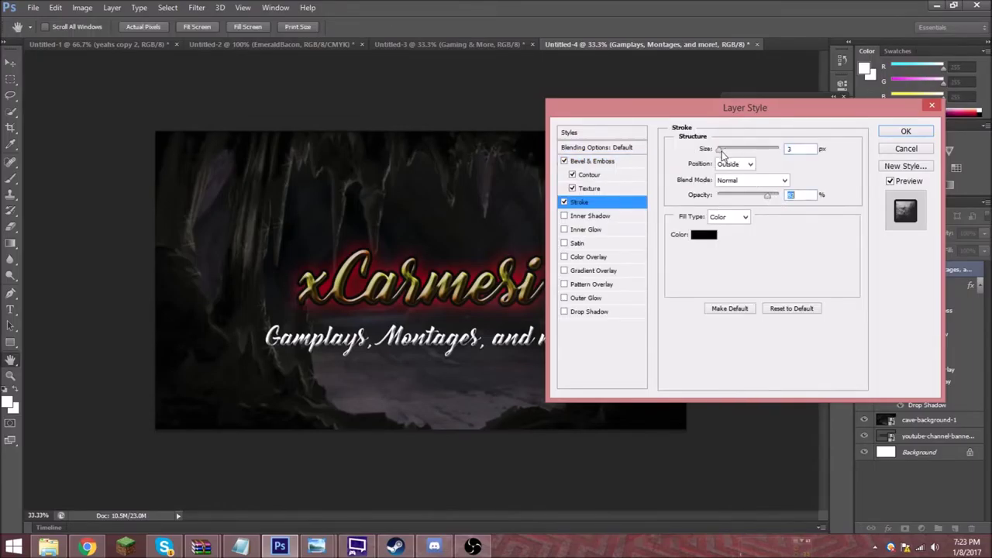
pyautogui.moveTo(723, 153); pyautogui.dragTo(715, 155)
pyautogui.click(575, 216)
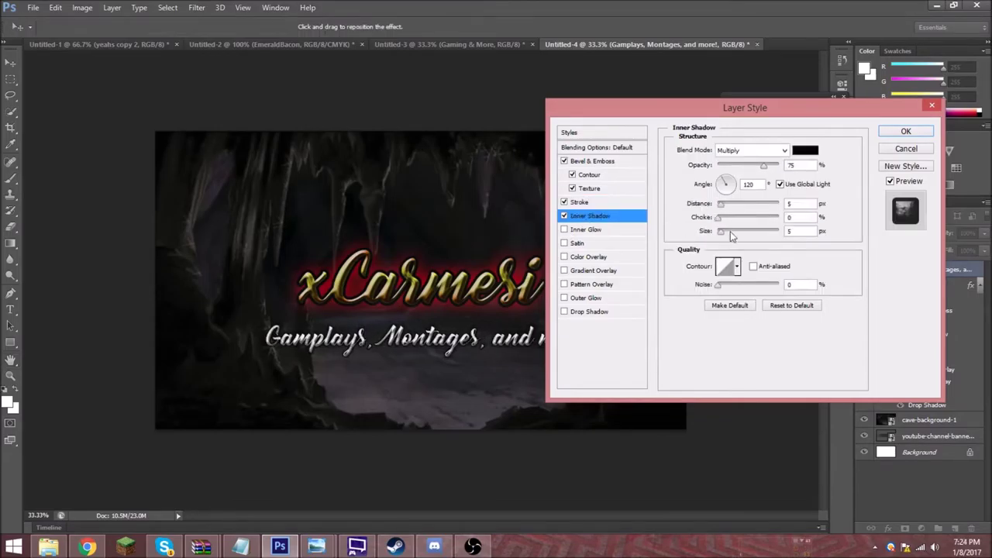
pyautogui.click(587, 230)
pyautogui.click(736, 192)
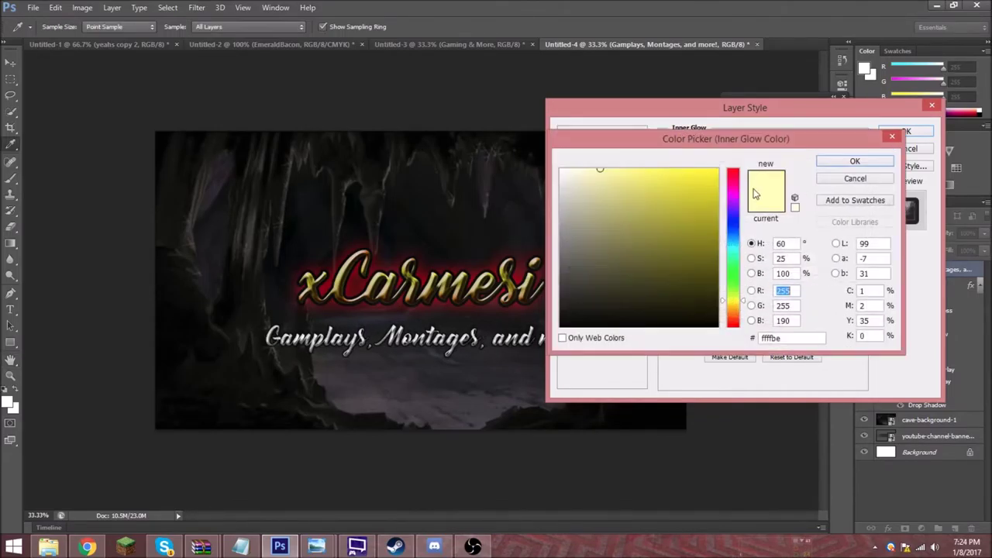
pyautogui.click(732, 230)
pyautogui.click(848, 161)
# Add Satin, try a Color Overlay in 7f7f7f then ffffff, then turn it off.
pyautogui.click(601, 244)
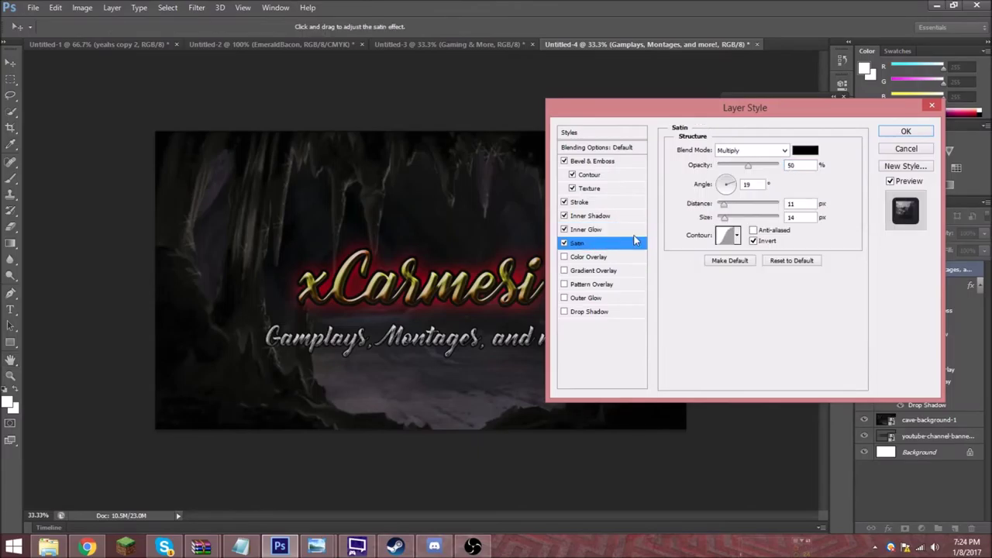
pyautogui.click(609, 256)
pyautogui.click(806, 150)
pyautogui.write('7f7f7f')
pyautogui.click(882, 162)
pyautogui.click(804, 150)
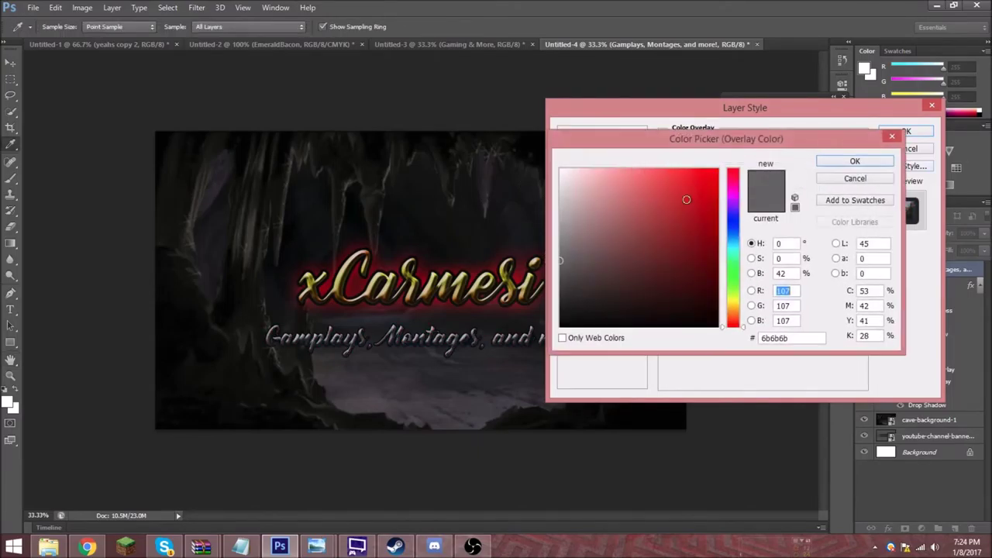
pyautogui.write('ffffff')
pyautogui.click(883, 160)
pyautogui.click(565, 256)
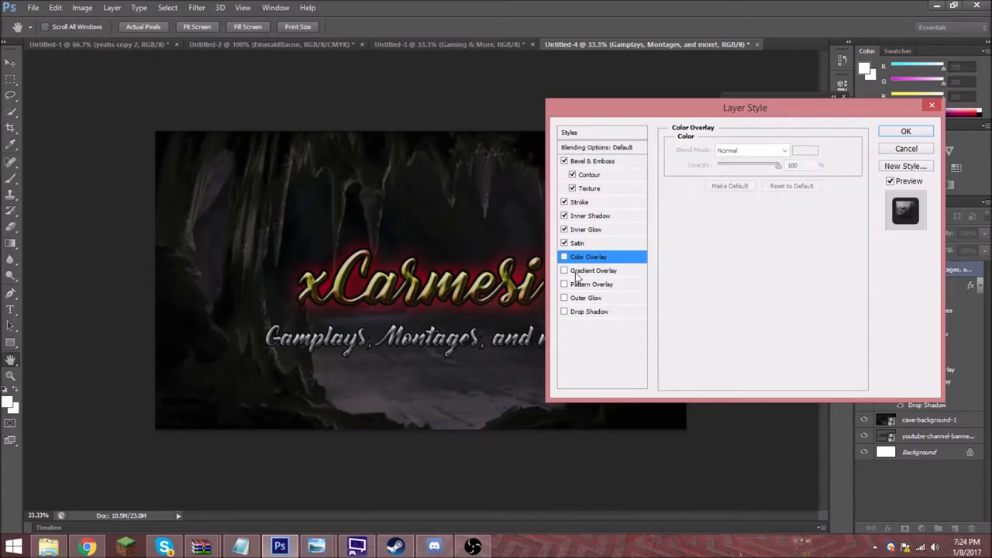
# Add a Copper Gradient Overlay to the subtitle after trying several other presets.
pyautogui.click(593, 271)
pyautogui.click(751, 179)
pyautogui.click(151, 182)
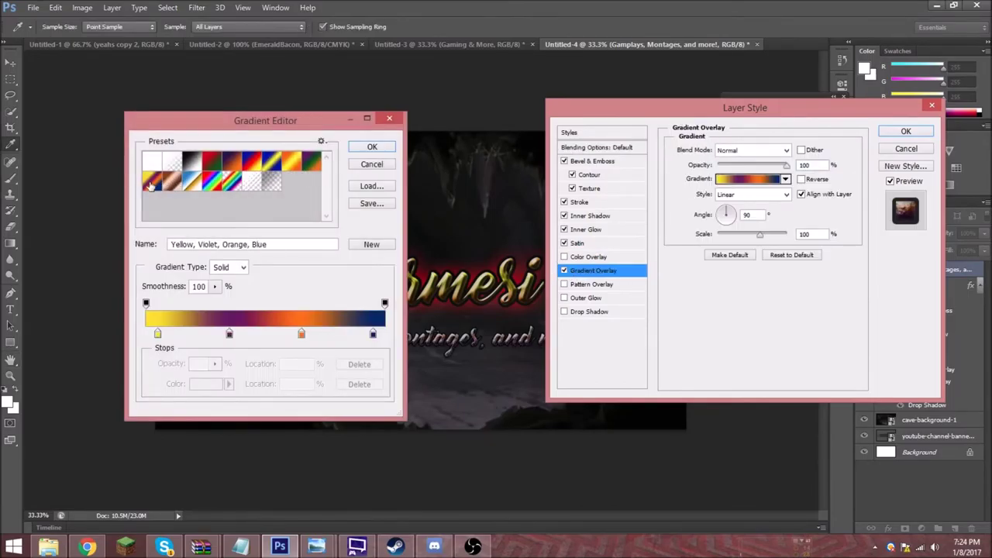
pyautogui.click(219, 161)
pyautogui.click(311, 161)
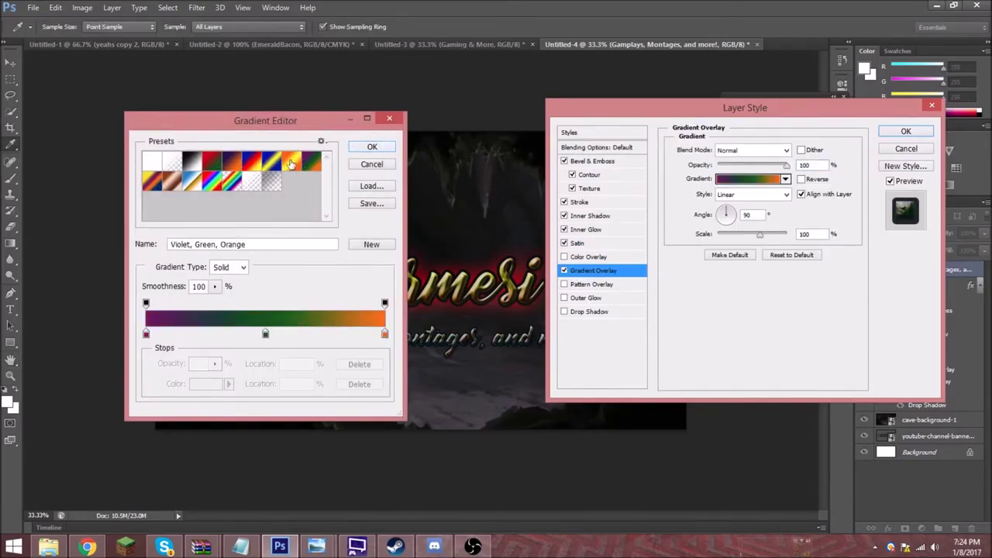
pyautogui.moveTo(285, 124)
pyautogui.mouseDown()
pyautogui.moveTo(393, 141)
pyautogui.moveTo(150, 155)
pyautogui.mouseUp()
pyautogui.click(281, 199)
pyautogui.click(227, 182)
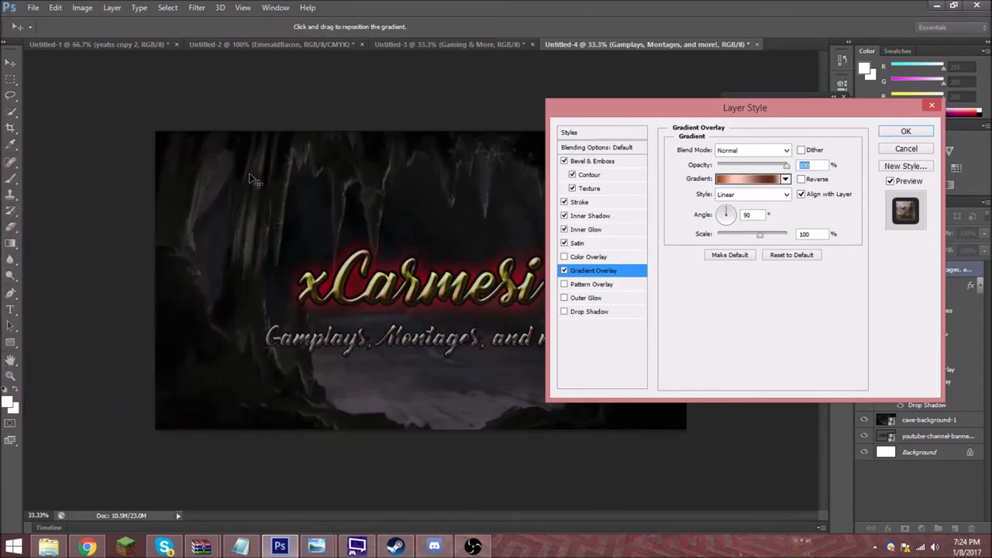
# Add a rainbow Pattern Overlay to the subtitle.
pyautogui.click(589, 286)
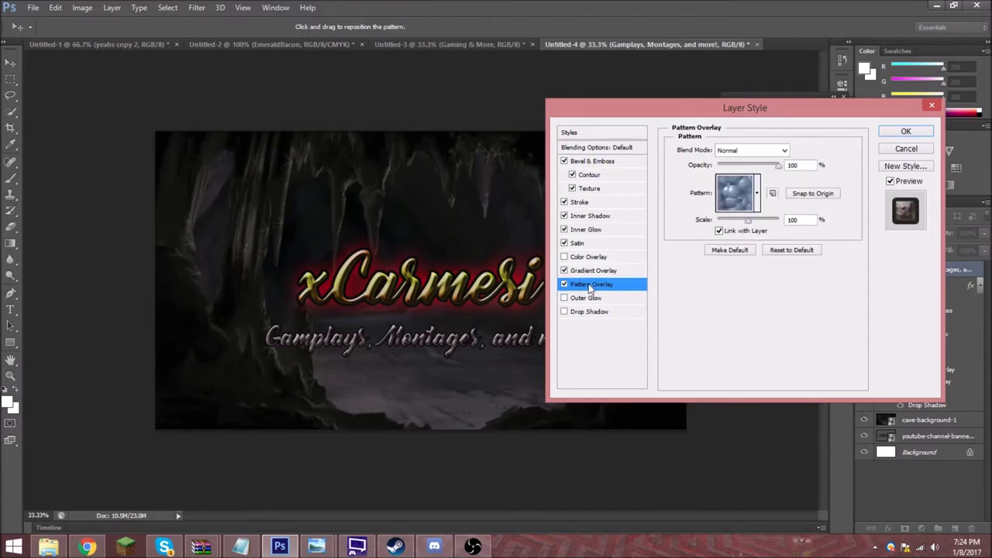
pyautogui.click(757, 193)
pyautogui.click(697, 230)
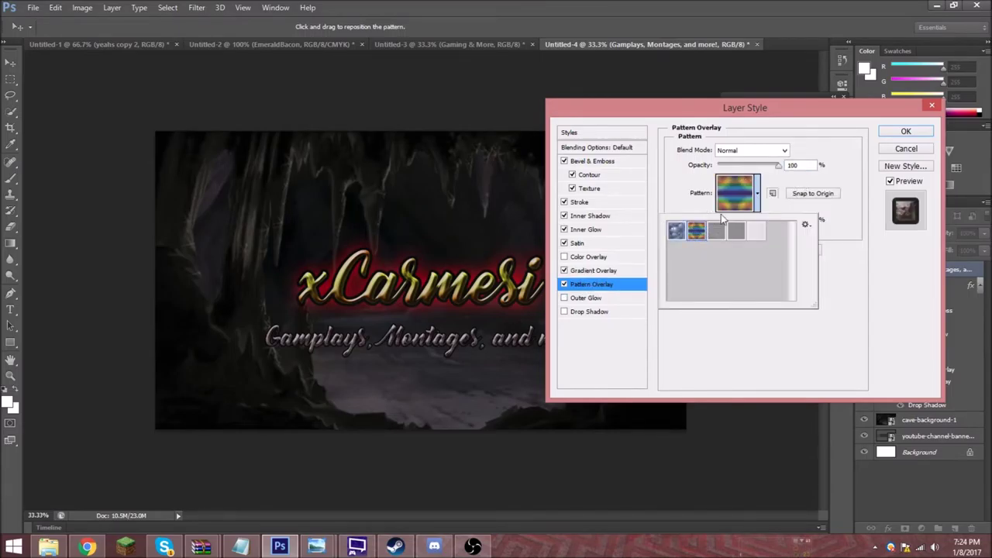
pyautogui.click(846, 299)
# Add a widened pink Outer Glow to the subtitle.
pyautogui.click(605, 299)
pyautogui.click(723, 196)
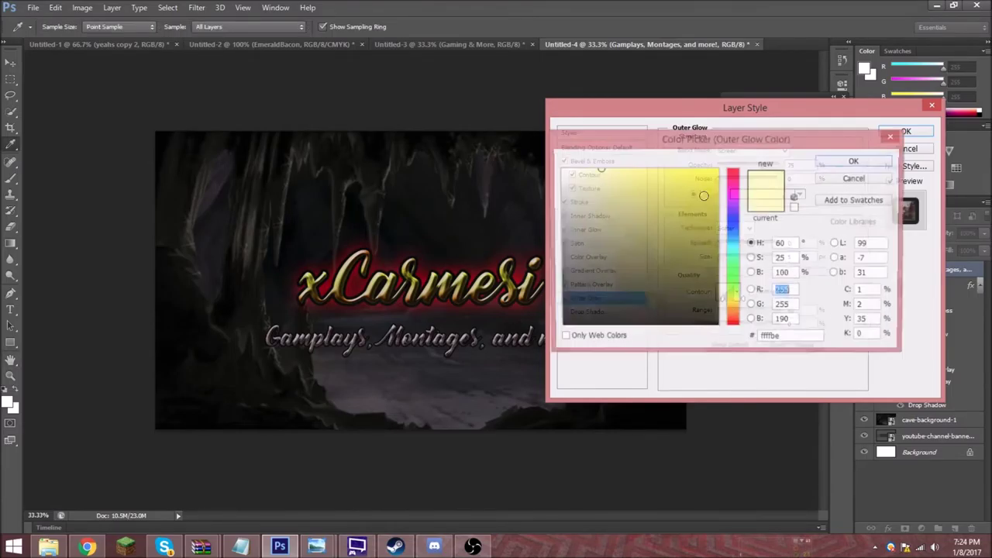
pyautogui.click(732, 190)
pyautogui.click(854, 161)
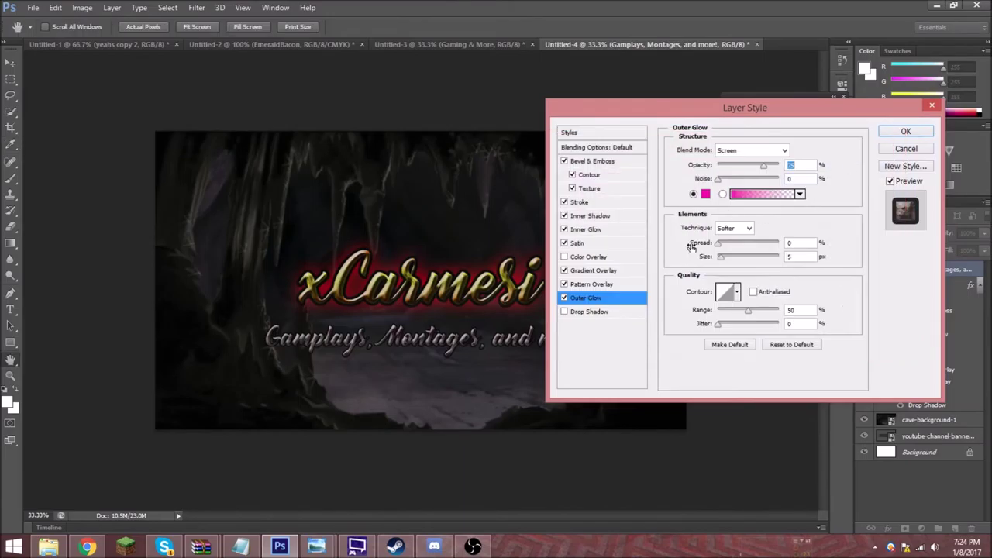
pyautogui.moveTo(721, 261); pyautogui.dragTo(729, 263)
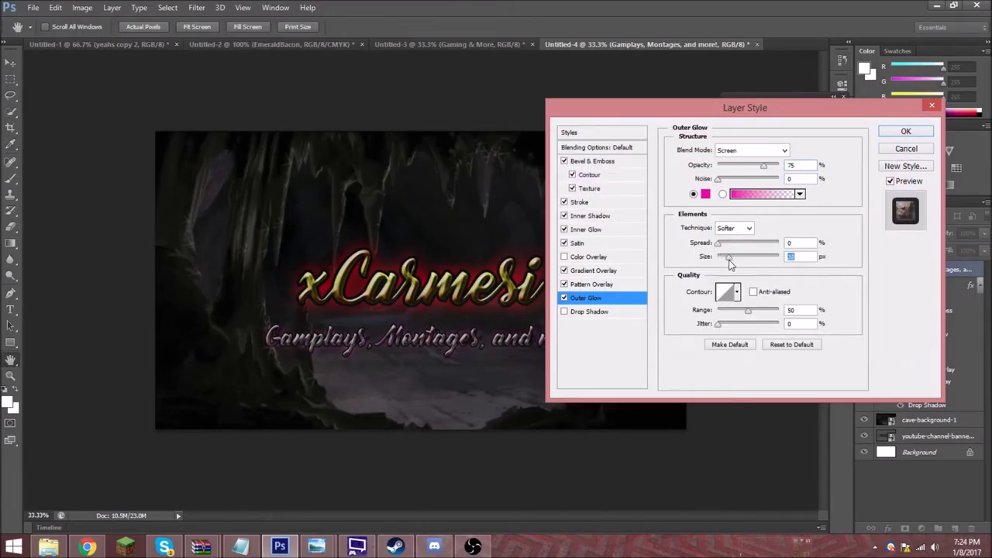
# Add a larger, lower-opacity Drop Shadow and apply the subtitle's layer styles.
pyautogui.click(593, 312)
pyautogui.moveTo(729, 232); pyautogui.dragTo(736, 233)
pyautogui.moveTo(766, 170); pyautogui.dragTo(748, 171)
pyautogui.click(918, 132)
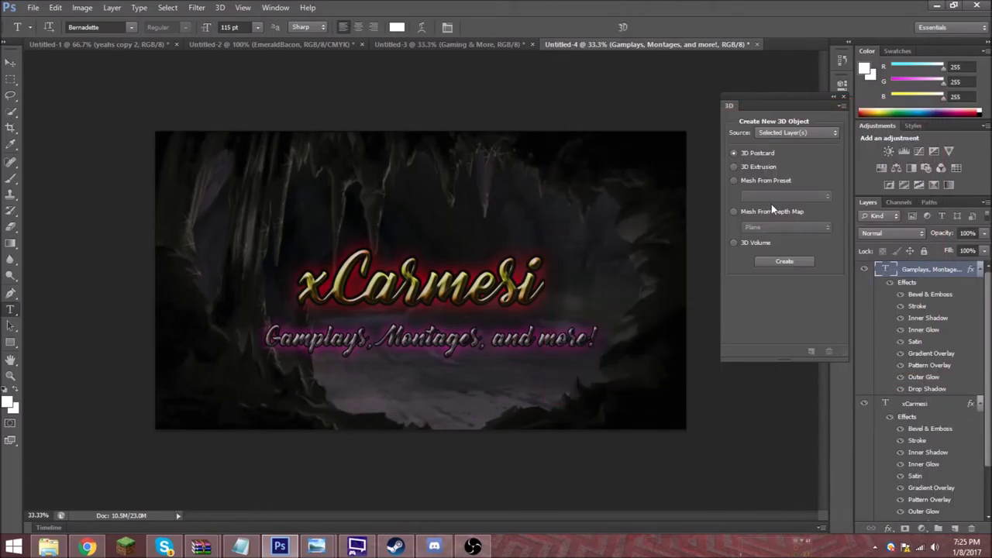
# Save the banner as a PNG named 'xCarmesiBanner', accepting the default PNG options.
pyautogui.click(33, 7)
pyautogui.click(75, 158)
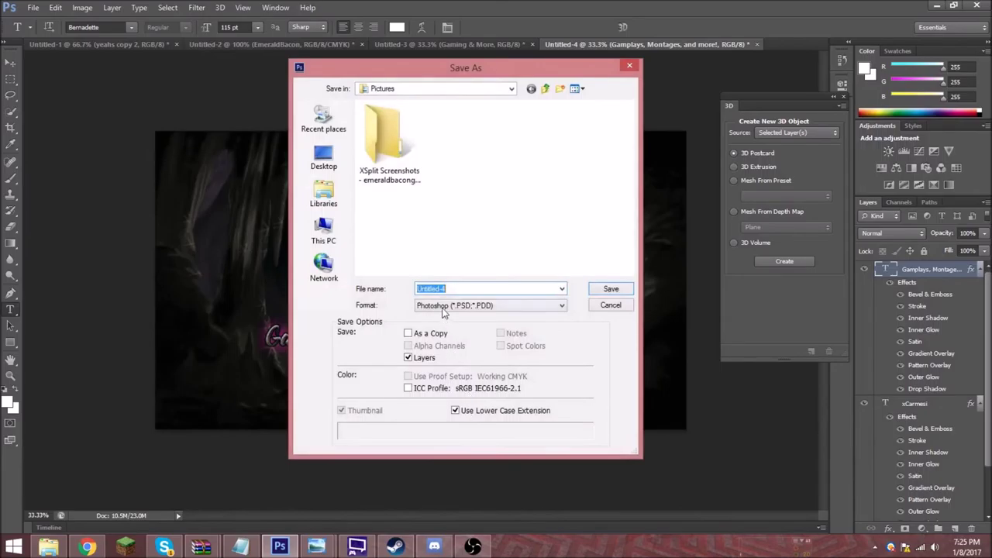
pyautogui.click(445, 306)
pyautogui.click(496, 456)
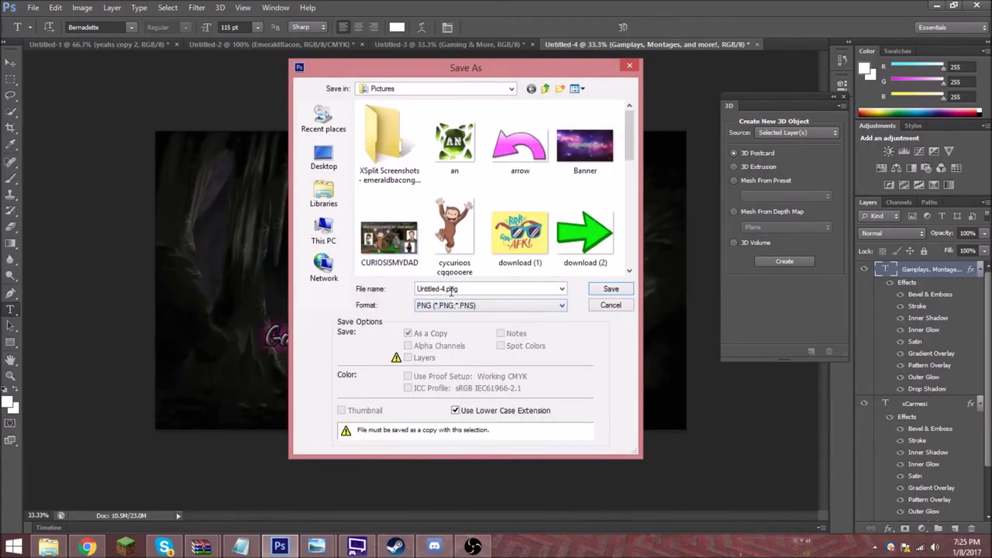
pyautogui.write('xc')
pyautogui.press('BackSpace')
pyautogui.write('Carmesi')
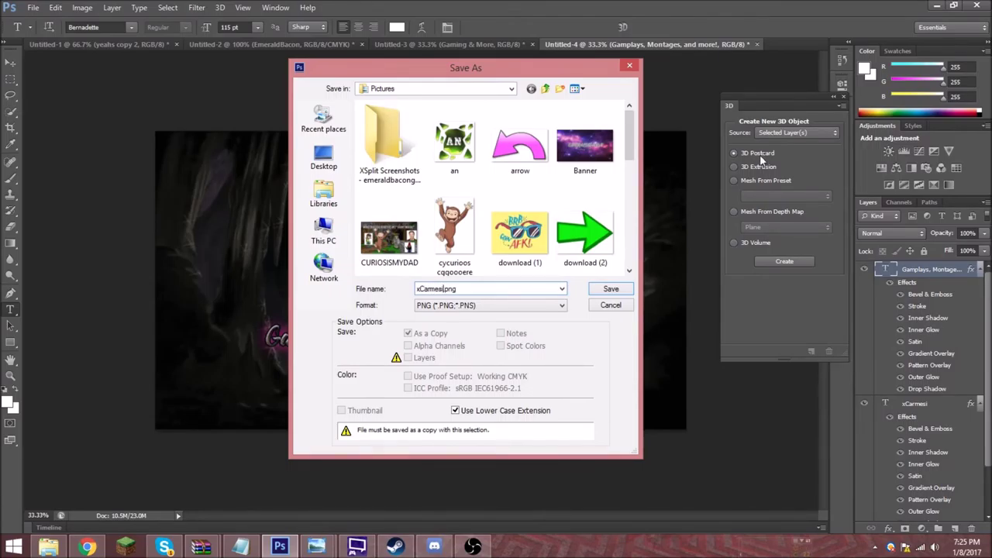
pyautogui.write('BannerT')
pyautogui.press('Return')
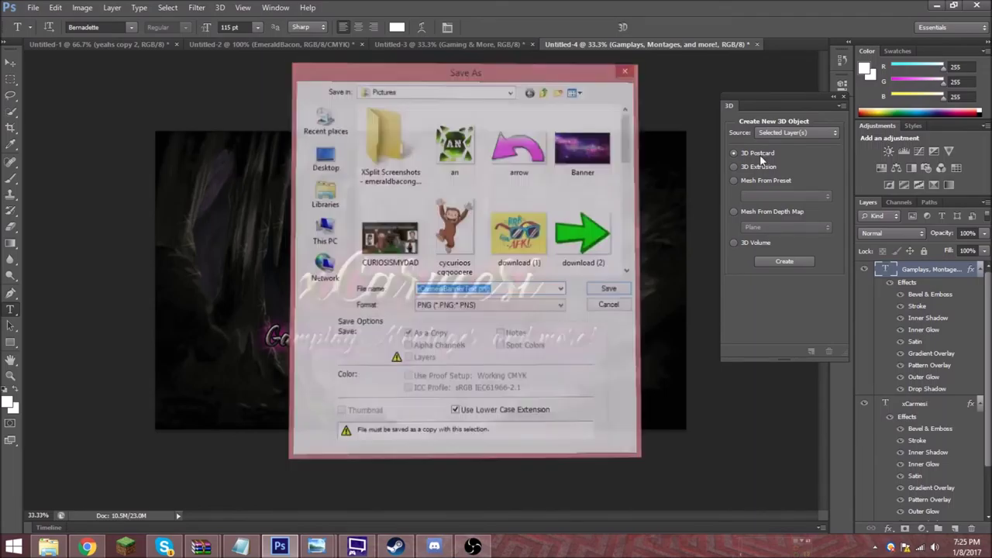
pyautogui.press('Return')
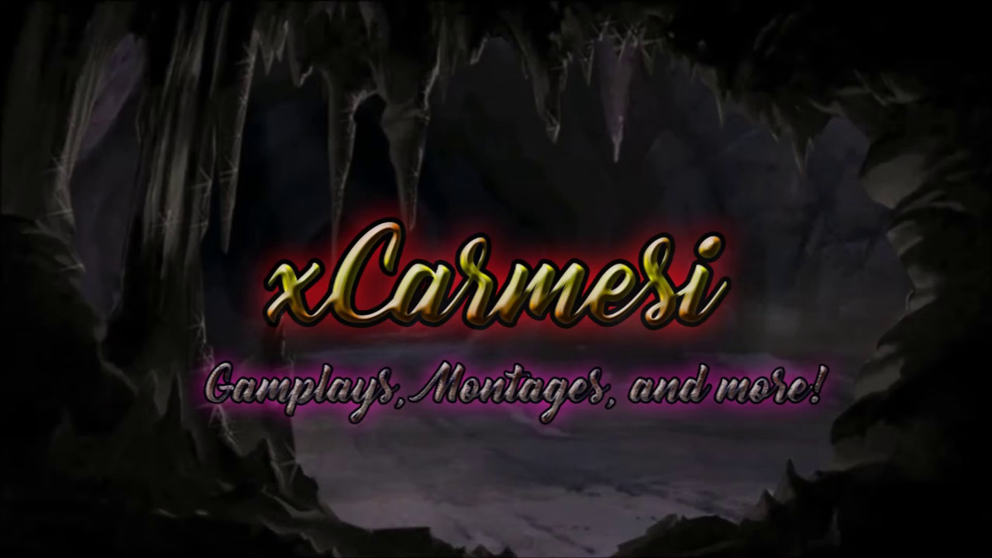